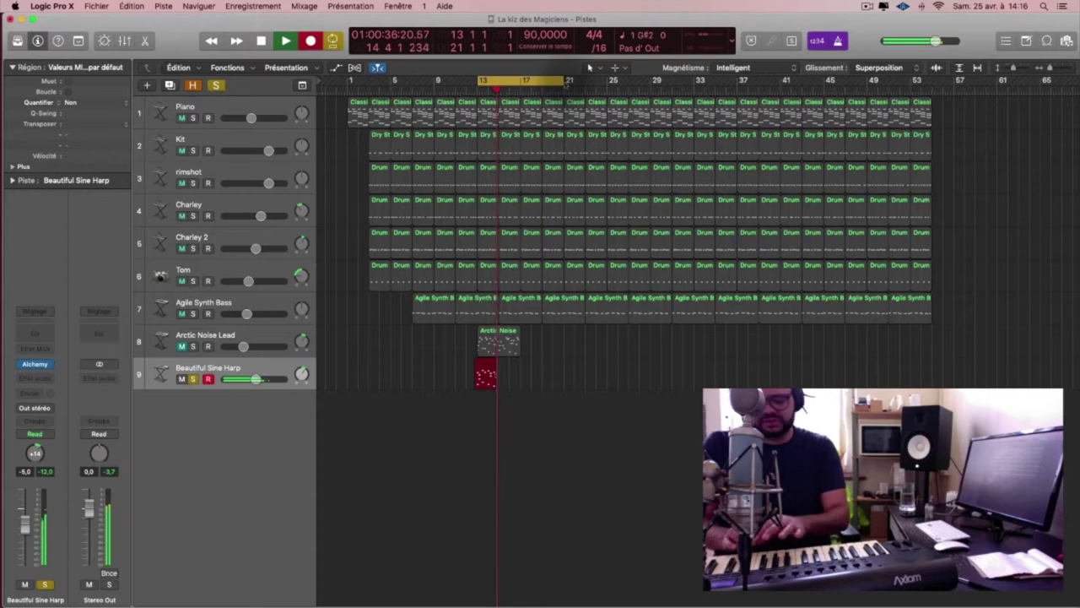
Stop the recording, look through the Key and Scale options in Auto-Tune, and start playback of the arrangement
{"action": "key", "text": "space"}
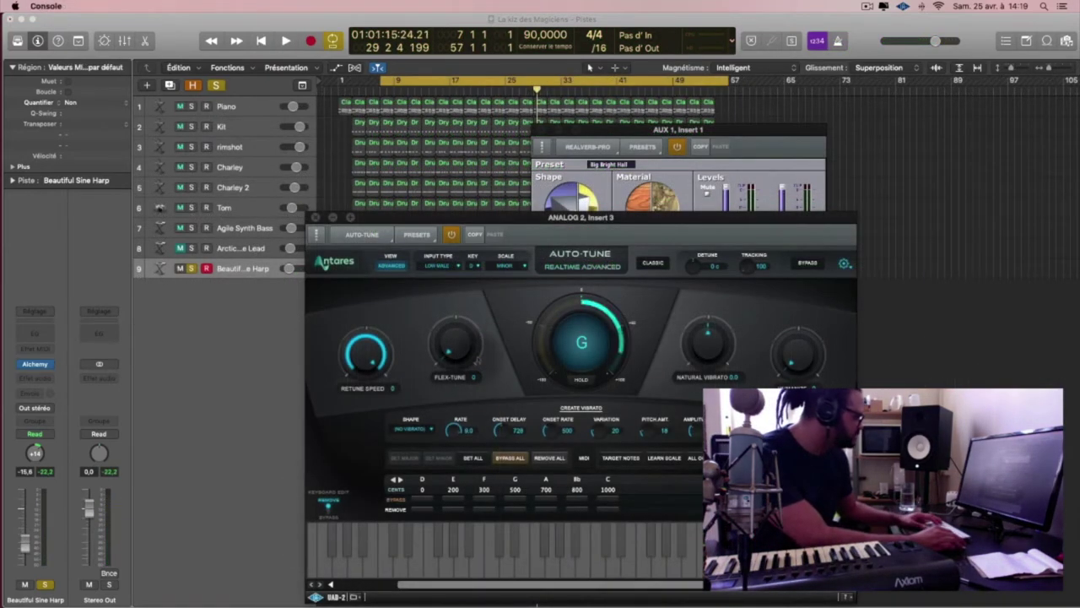
{"action": "left_click", "coordinate": [474, 265]}
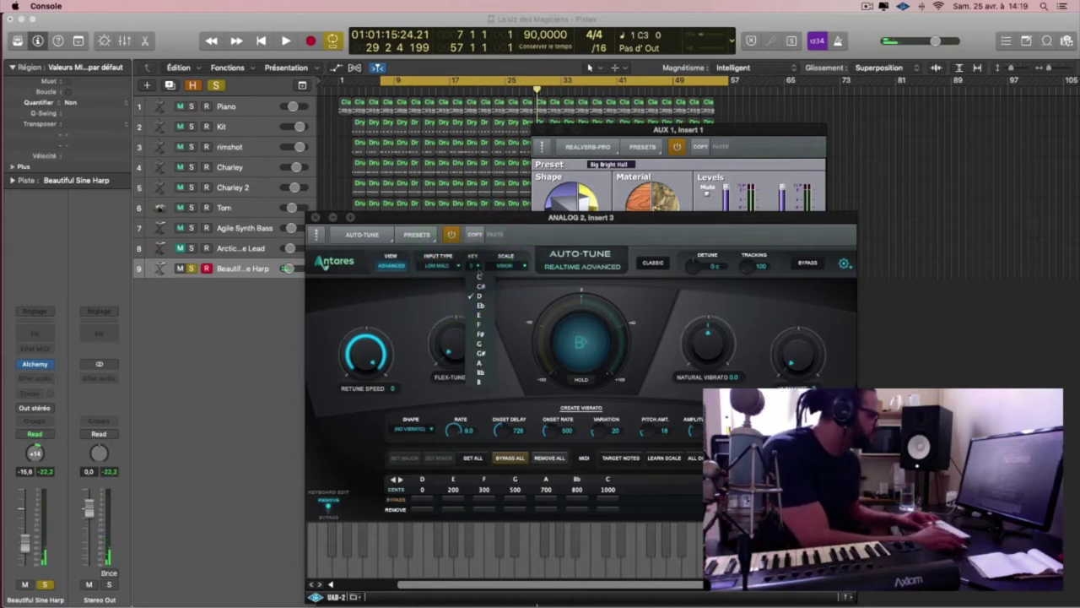
{"action": "left_click", "coordinate": [518, 265]}
{"action": "left_click", "coordinate": [543, 234]}
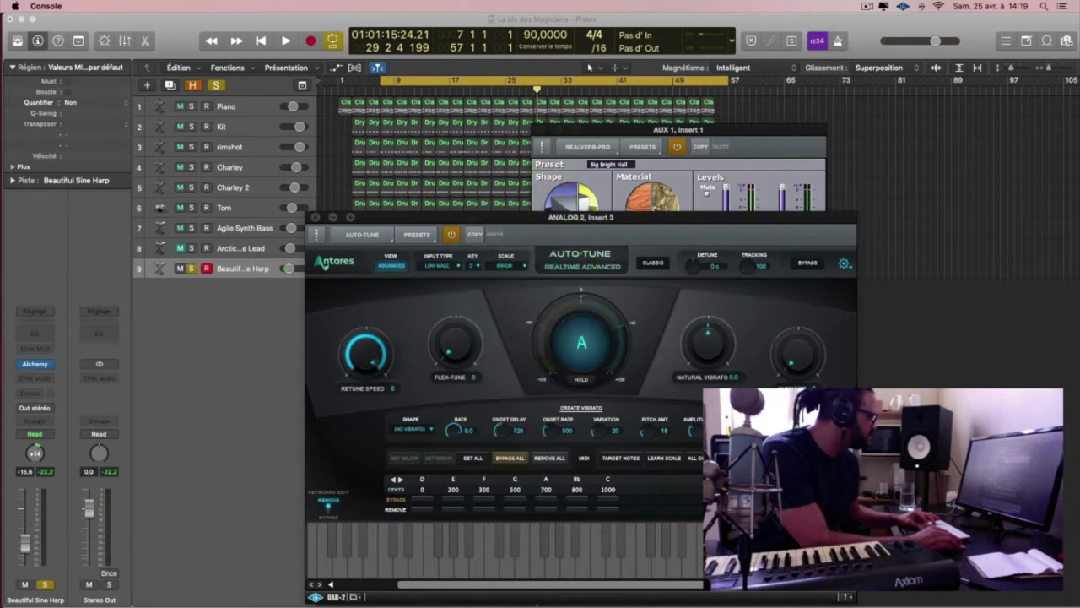
{"action": "key", "text": "v"}
{"action": "key", "text": "space"}
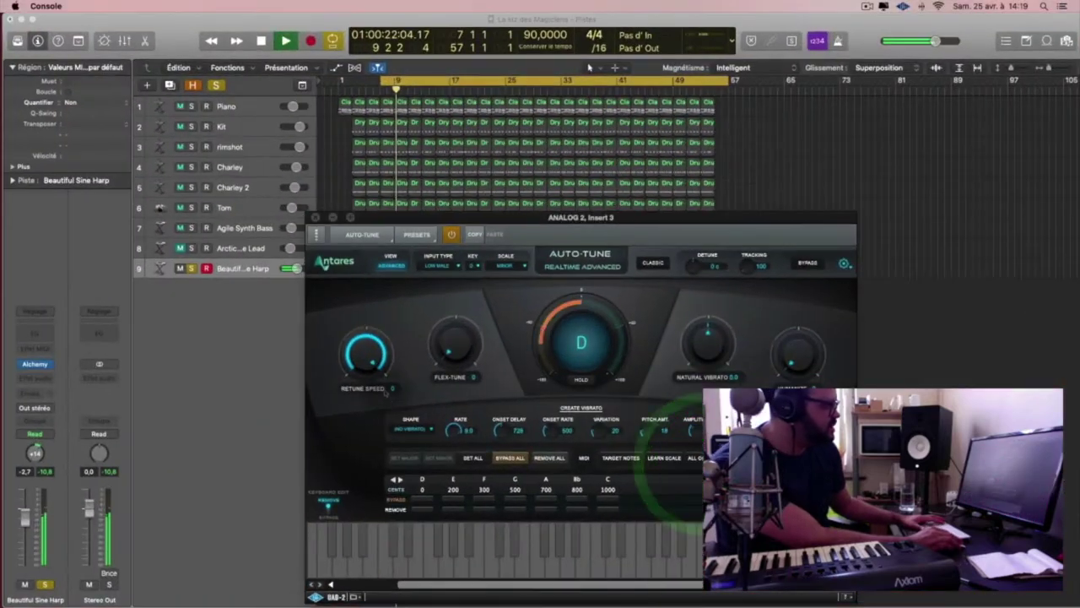
Set Auto-Tune's Retune Speed to 8 and Flex-Tune to 23 during playback
{"action": "left_click", "coordinate": [373, 409]}
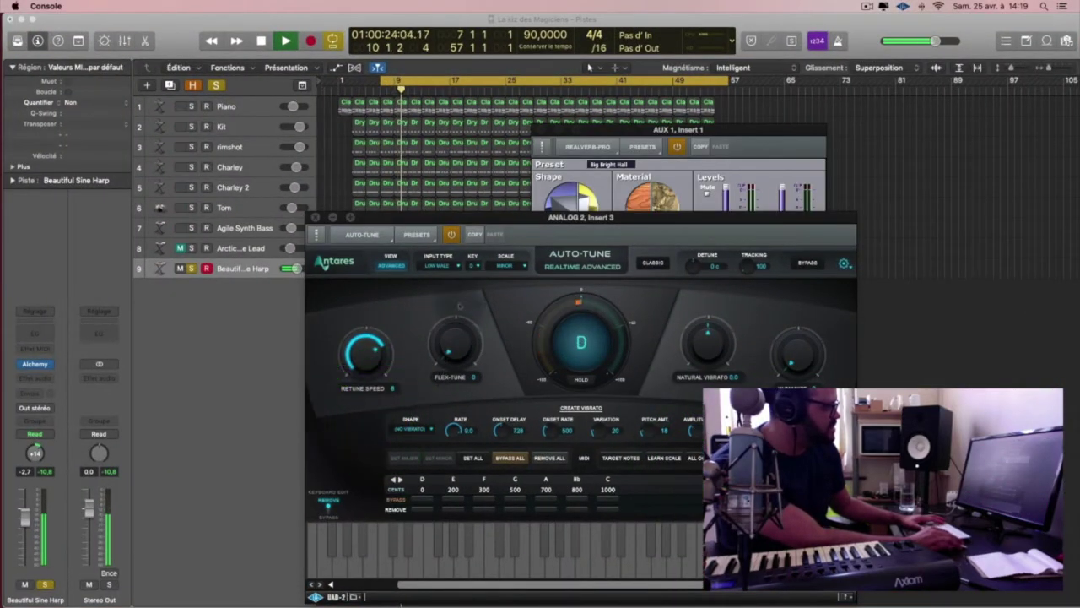
{"action": "left_click", "coordinate": [391, 263]}
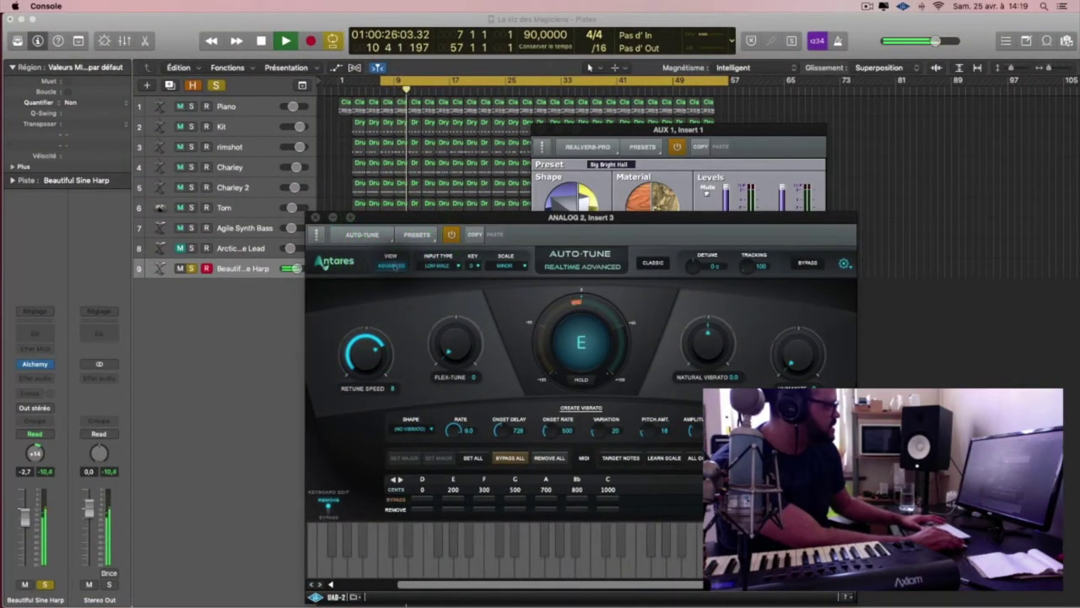
{"action": "left_click_drag", "start_coordinate": [450, 339], "coordinate": [450, 330]}
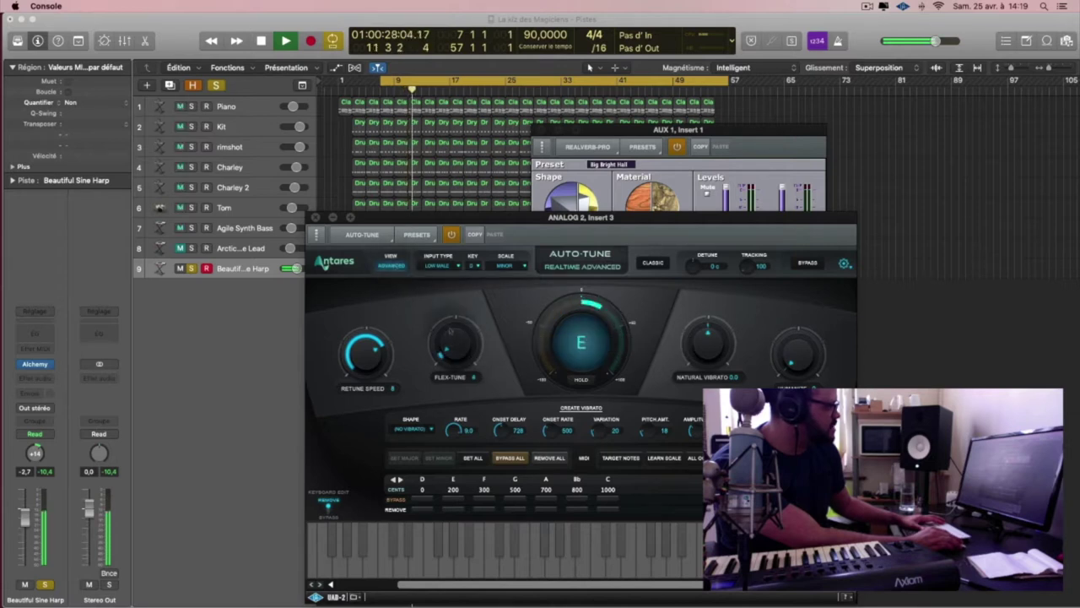
Try Auto-Tune with the scale set to Major and the key set to C#
{"action": "left_click", "coordinate": [475, 265]}
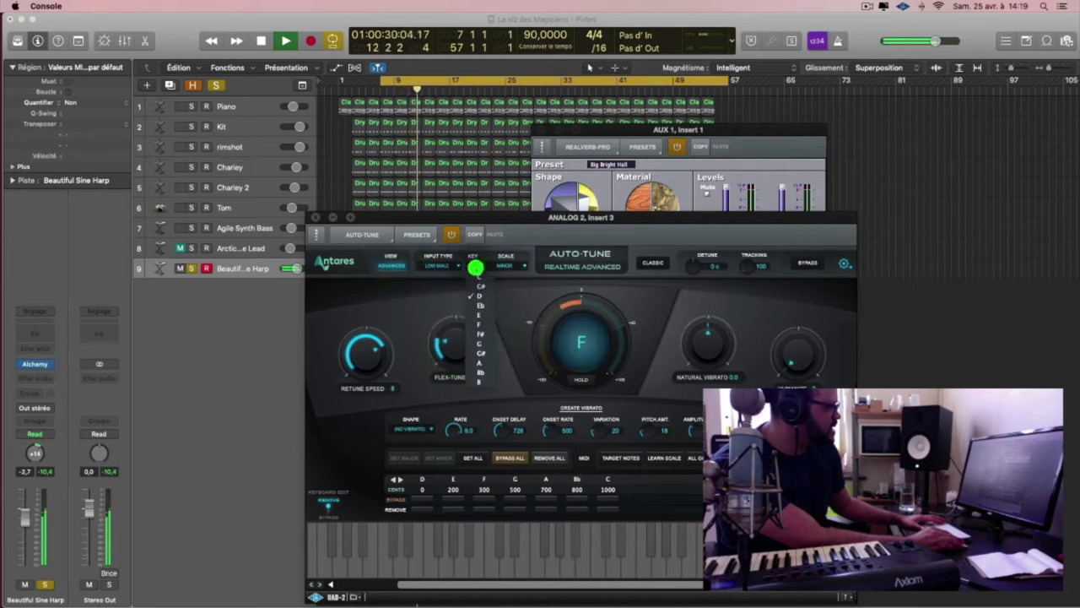
{"action": "left_click", "coordinate": [504, 265]}
{"action": "left_click", "coordinate": [511, 278]}
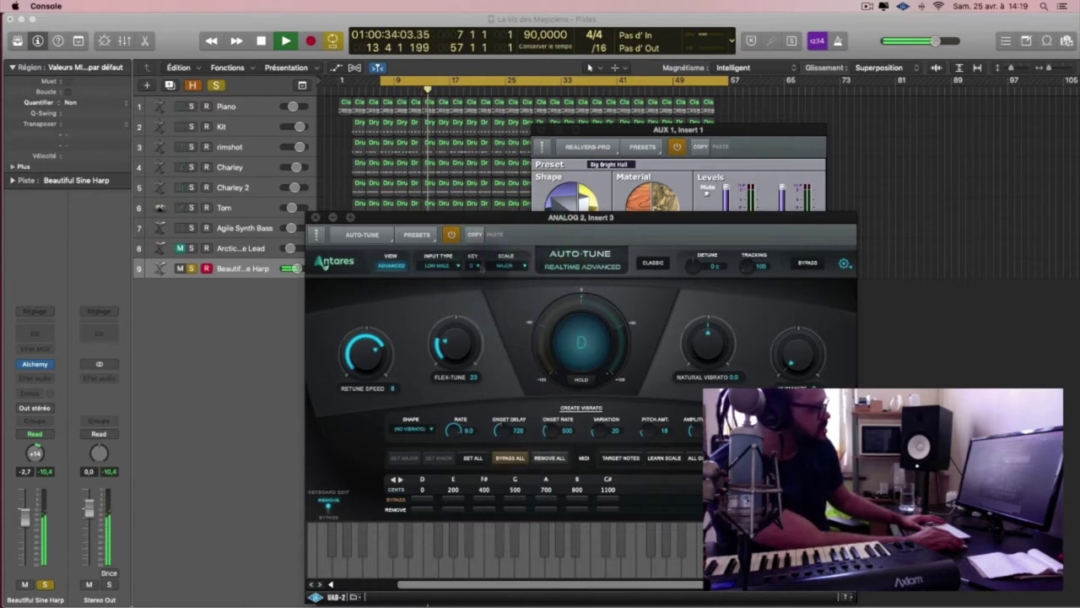
{"action": "left_click", "coordinate": [473, 265]}
{"action": "left_click", "coordinate": [482, 288]}
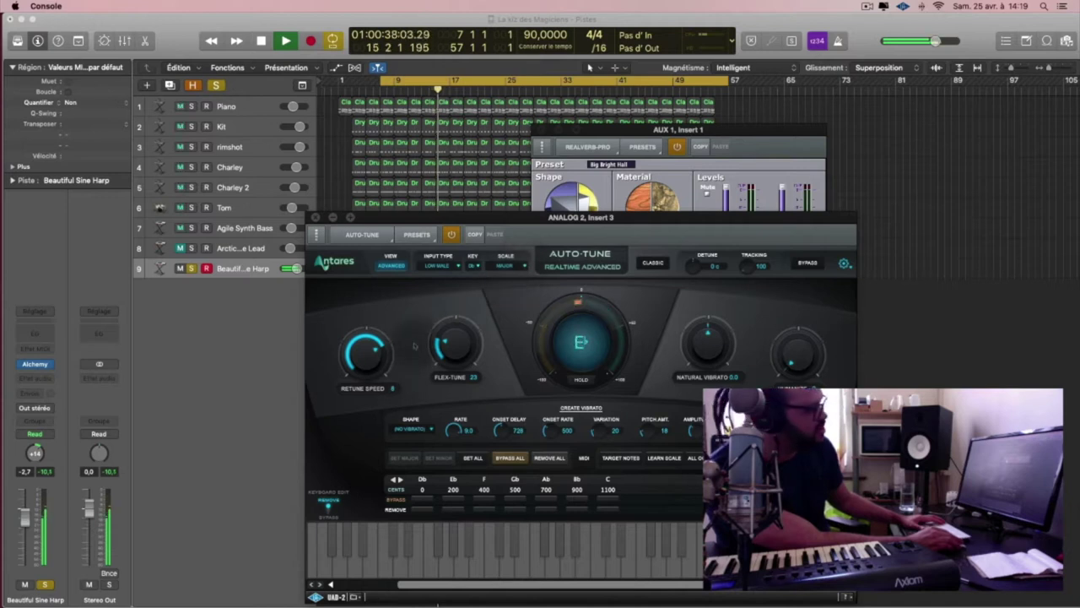
Return the Auto-Tune key to D and the scale to Minor
{"action": "left_click", "coordinate": [473, 267]}
{"action": "left_click", "coordinate": [480, 296]}
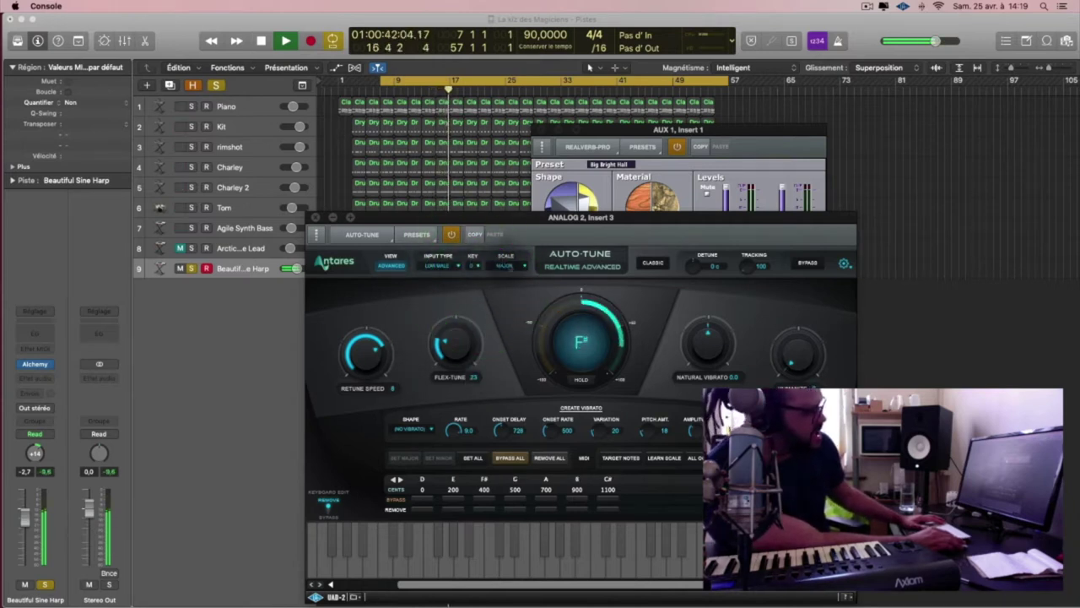
{"action": "left_click", "coordinate": [510, 265]}
{"action": "left_click", "coordinate": [478, 285]}
{"action": "left_click", "coordinate": [505, 267]}
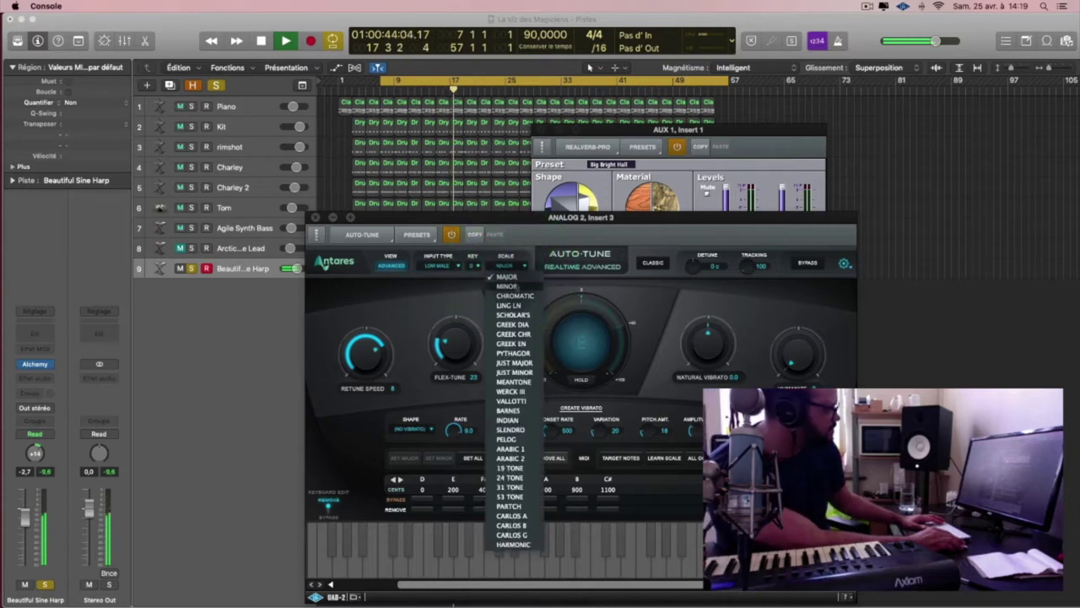
{"action": "left_click", "coordinate": [506, 286]}
Configure Auto-Tune with Flex-Tune at 18, the key F and Retune Speed at 12
{"action": "left_click_drag", "start_coordinate": [451, 351], "coordinate": [451, 358]}
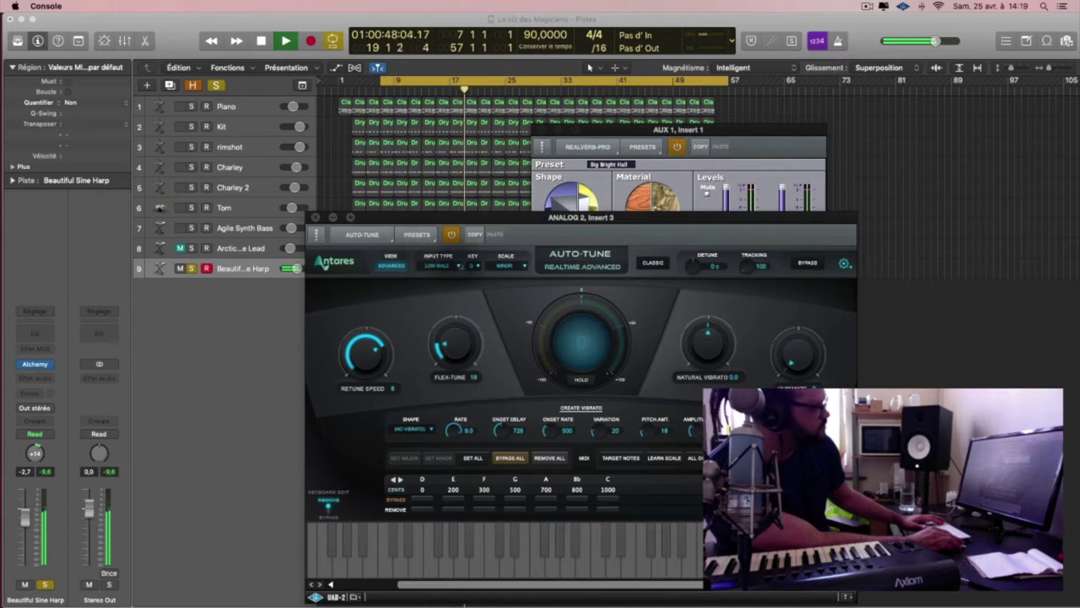
{"action": "left_click", "coordinate": [473, 265]}
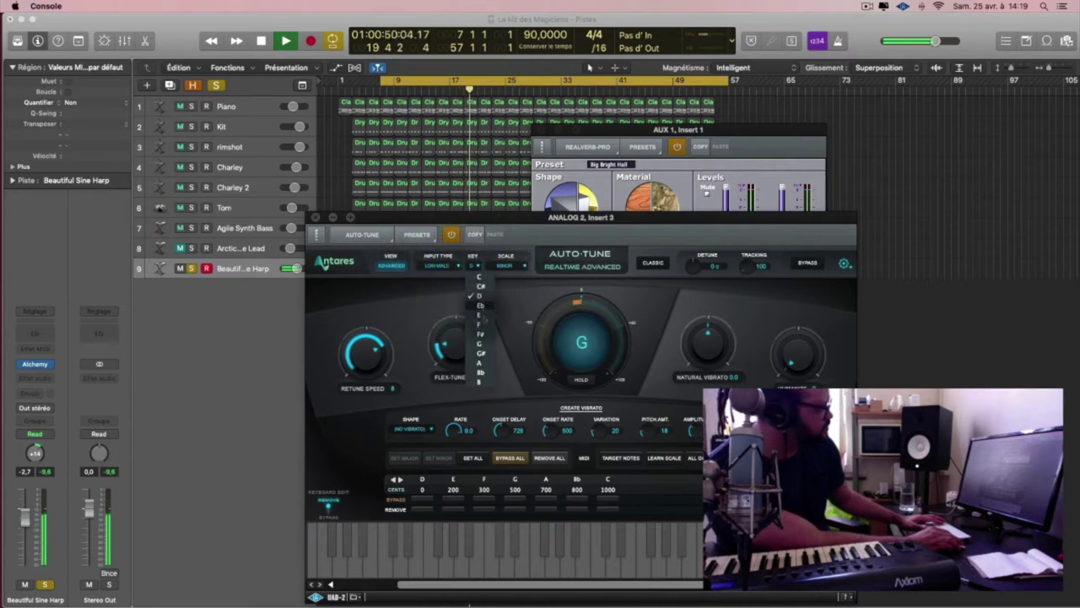
{"action": "left_click", "coordinate": [484, 319]}
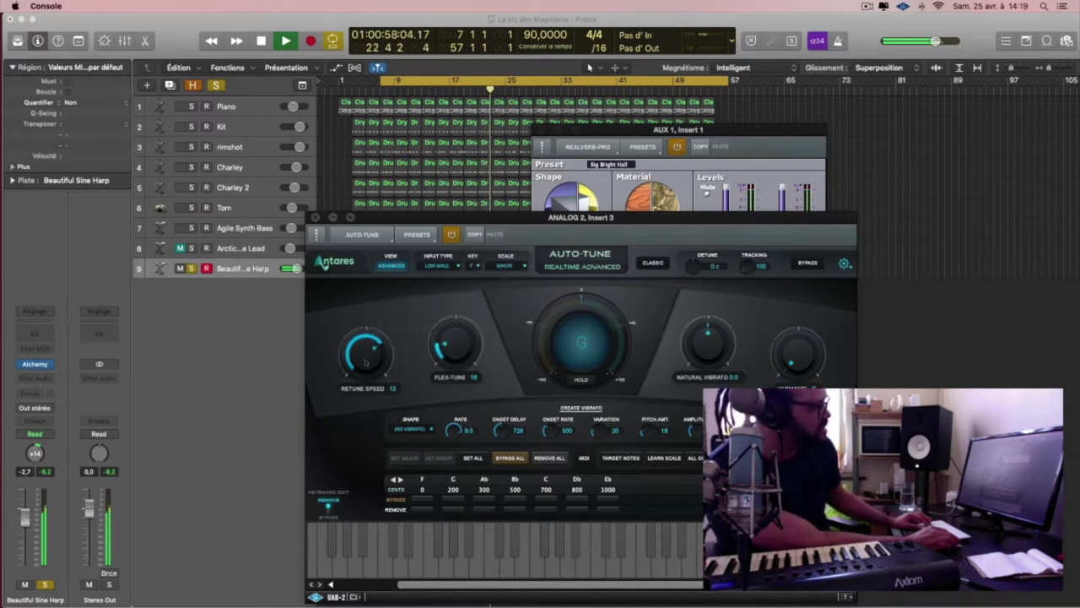
{"action": "left_click_drag", "start_coordinate": [376, 364], "coordinate": [377, 361]}
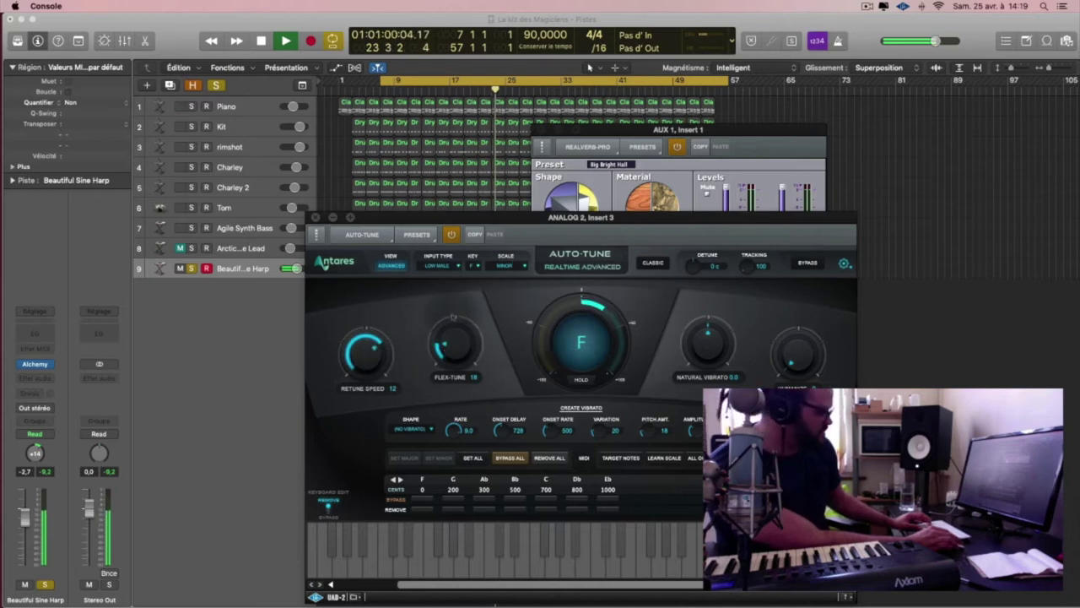
Hide all open plug-in windows and stop playback of the arrangement
{"action": "left_click", "coordinate": [979, 250]}
{"action": "key", "text": "v"}
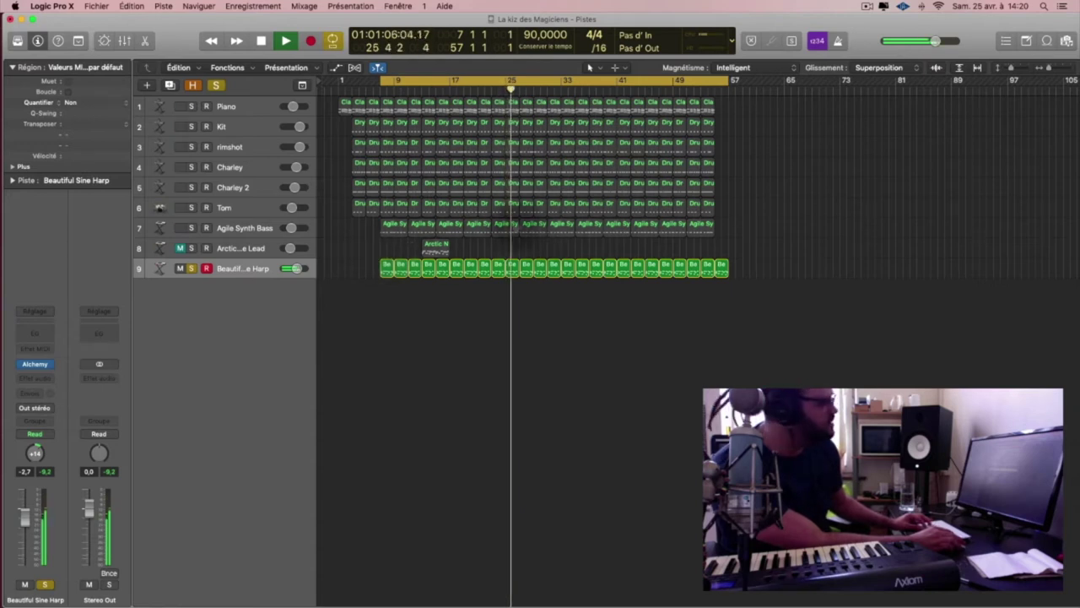
{"action": "key", "text": "space"}
{"action": "left_click", "coordinate": [889, 315]}
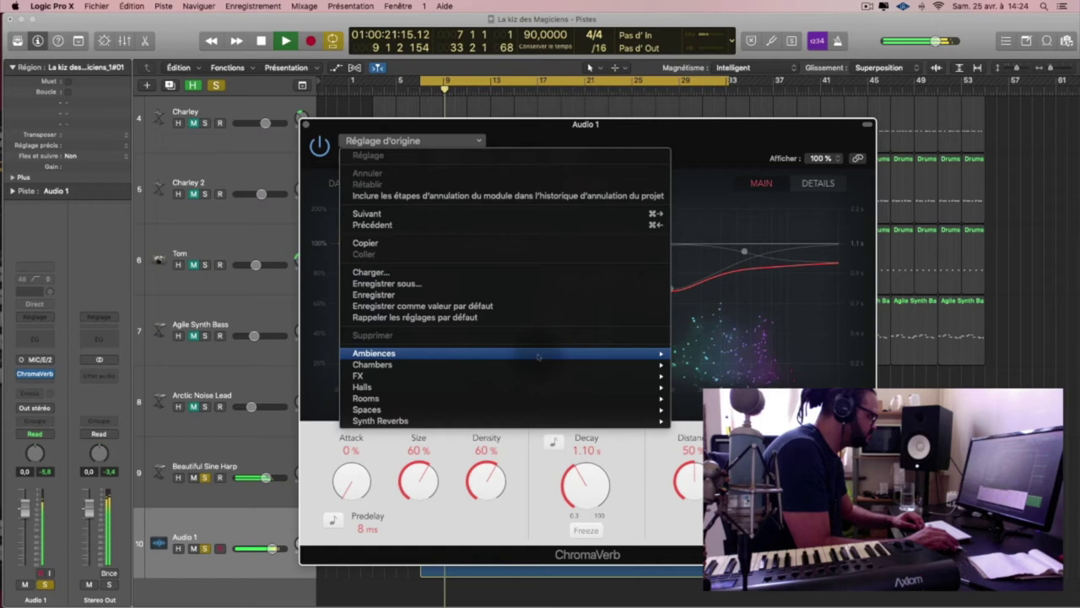
Load the Dirty Chamber preset from the Chambers category into ChromaVerb on the Audio 1 track
{"action": "mouse_move", "coordinate": [575, 367]}
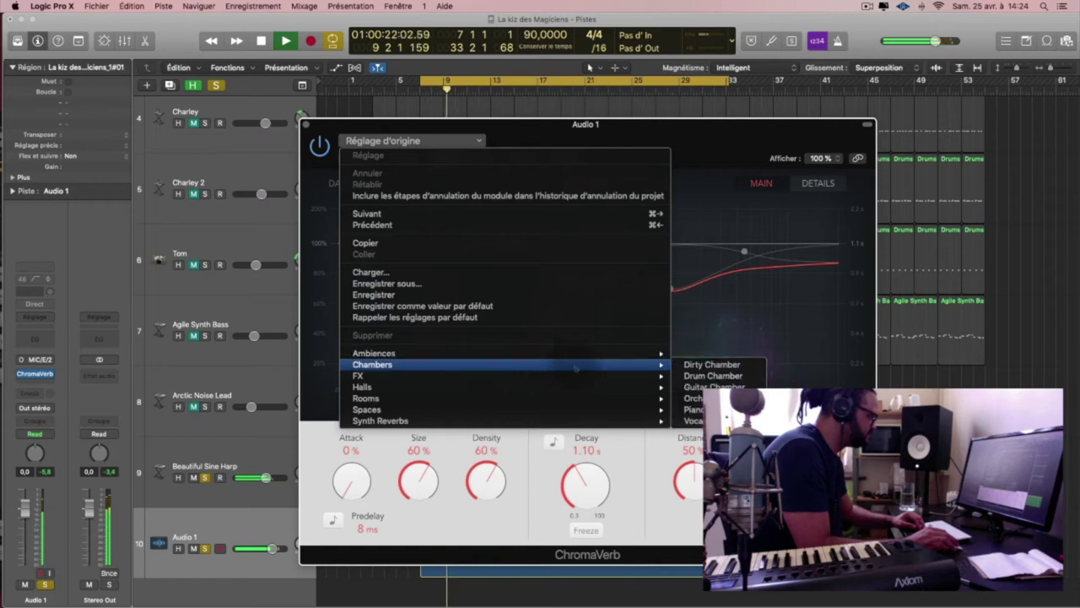
{"action": "left_click", "coordinate": [711, 364]}
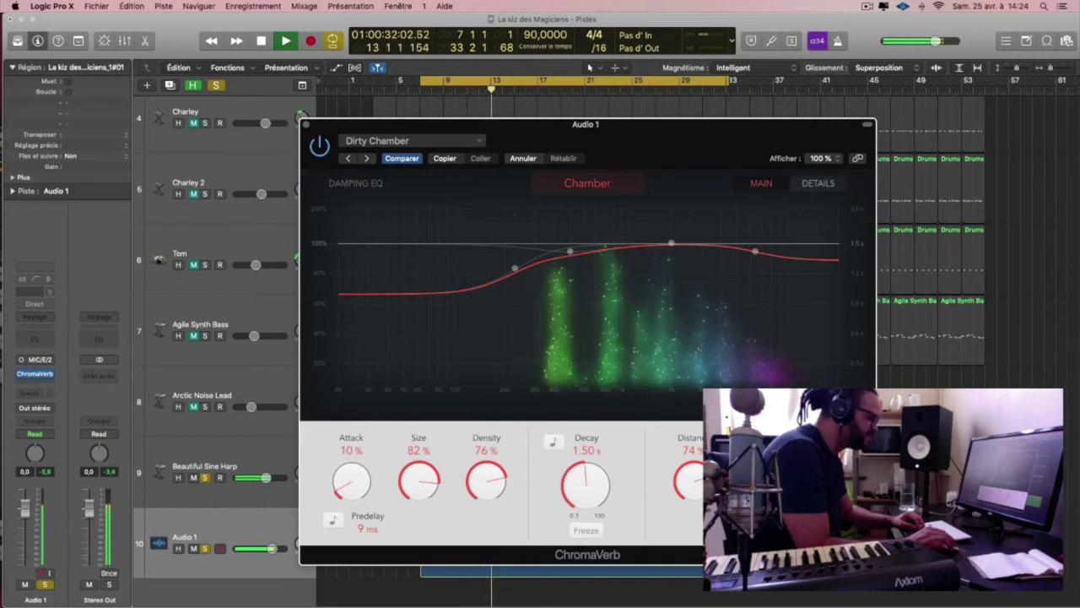
Add a Channel EQ to the Audio 1 track and enable its low-cut band with the analyzer on
{"action": "left_click", "coordinate": [34, 338]}
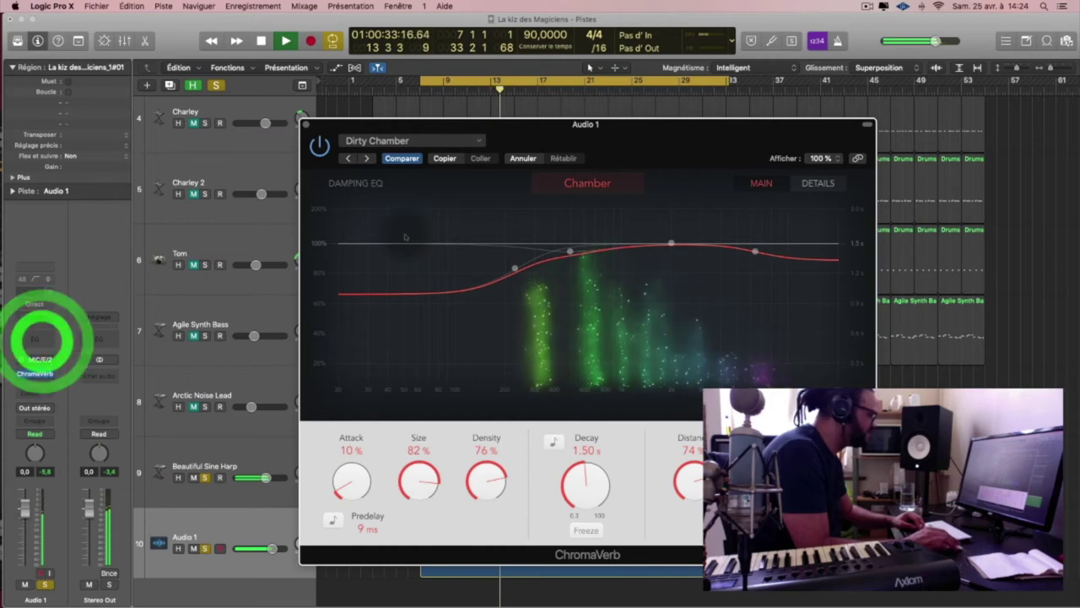
{"action": "left_click_drag", "start_coordinate": [242, 38], "coordinate": [506, 51]}
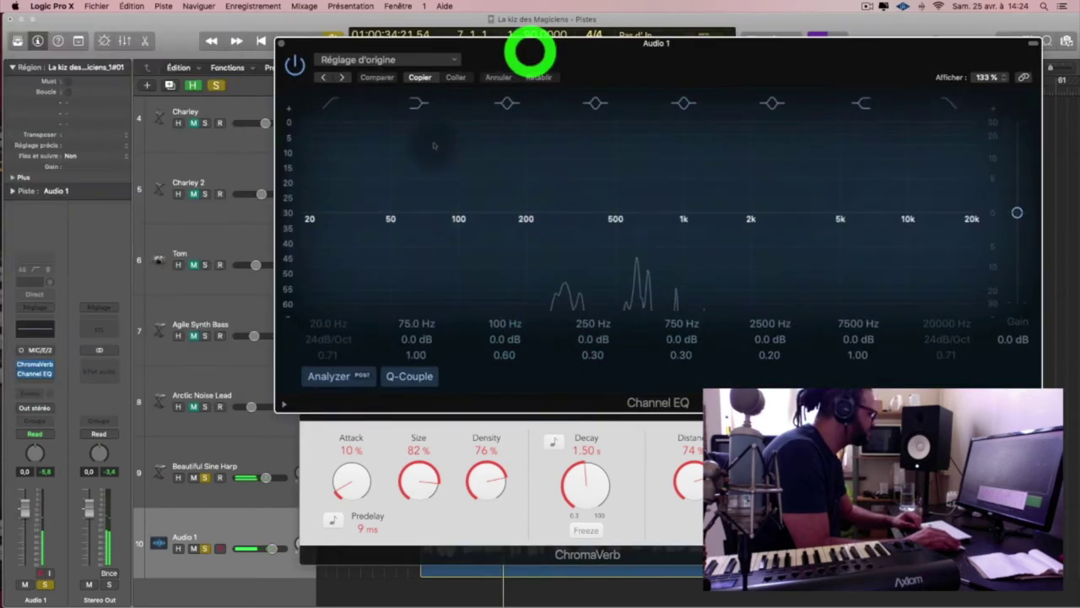
{"action": "left_click", "coordinate": [329, 375]}
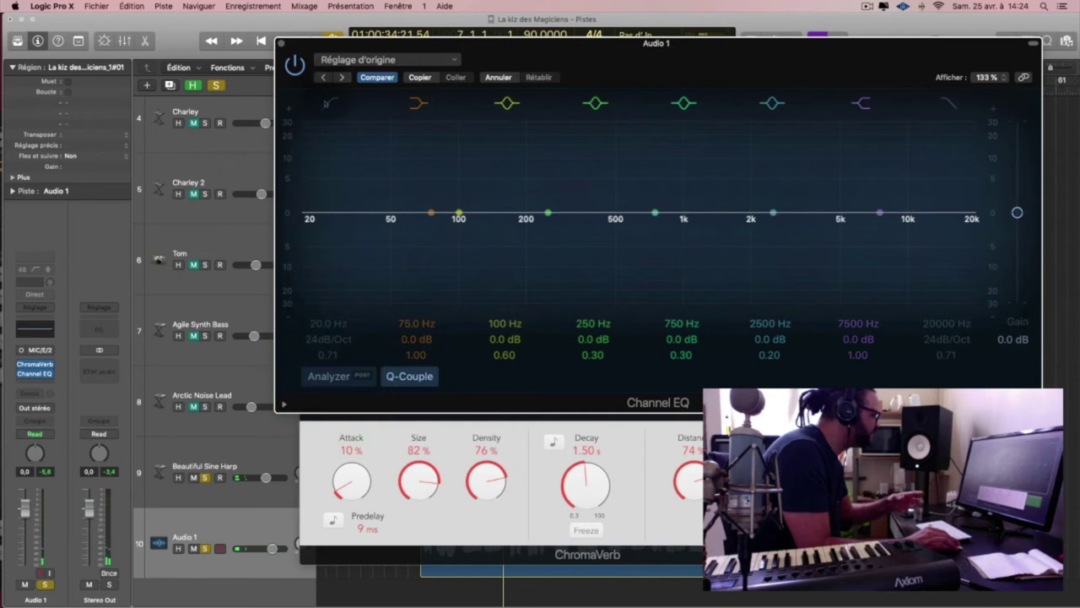
{"action": "left_click", "coordinate": [331, 103]}
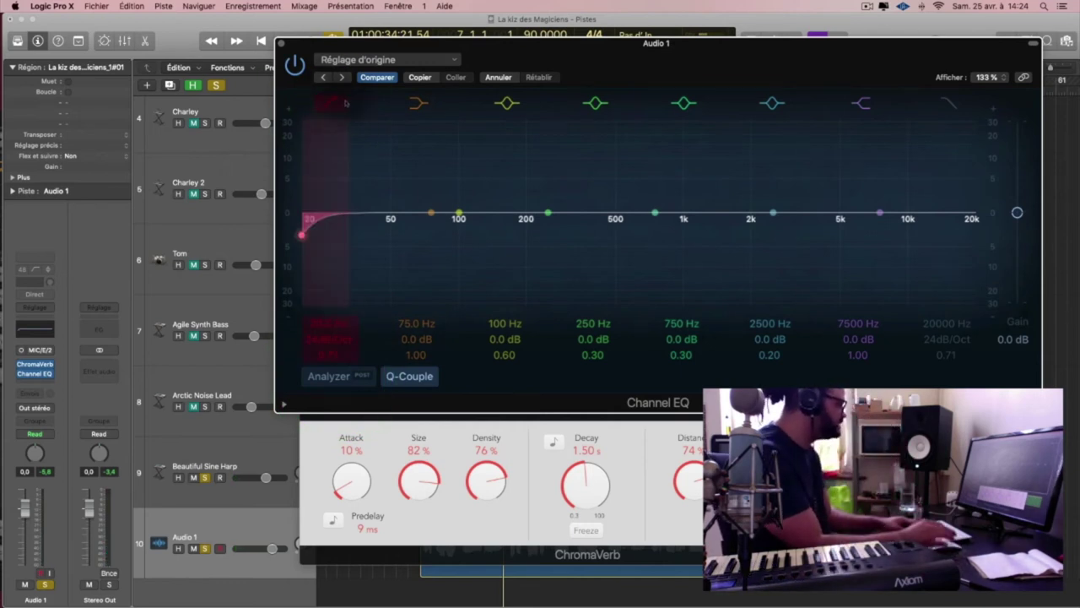
{"action": "key", "text": "space"}
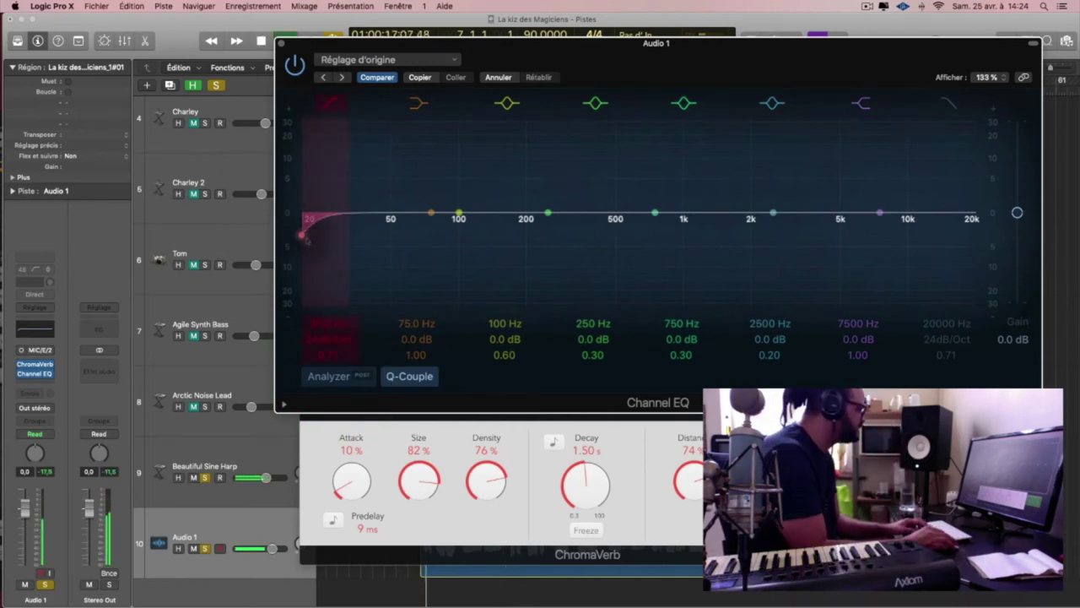
{"action": "left_click", "coordinate": [329, 375]}
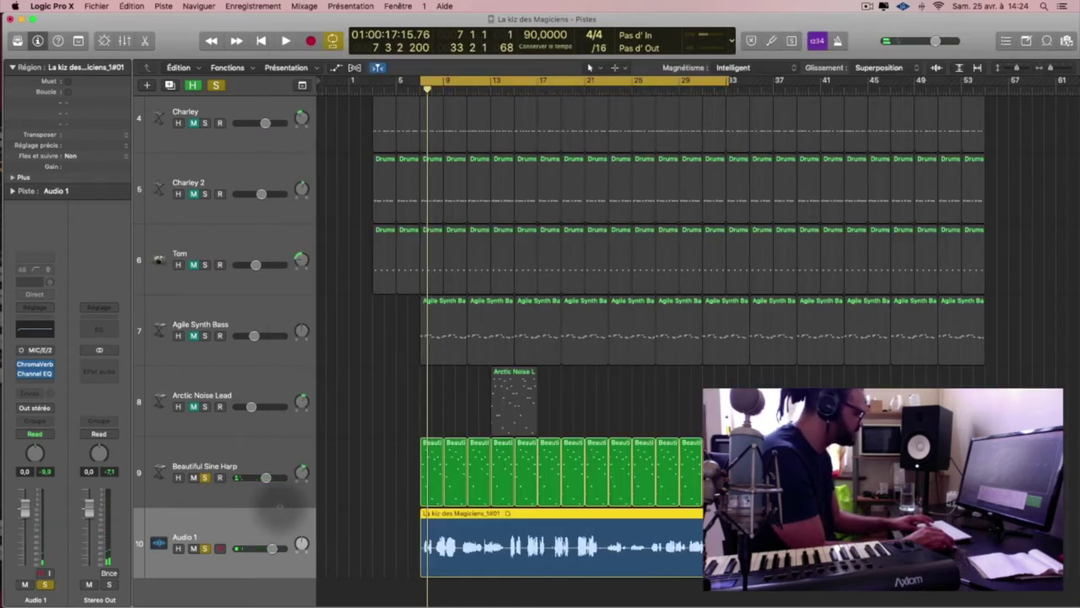
Restart playback, bring the hidden plug-in windows back and close the ChromaVerb window
{"action": "key", "text": "v"}
{"action": "left_click", "coordinate": [227, 517]}
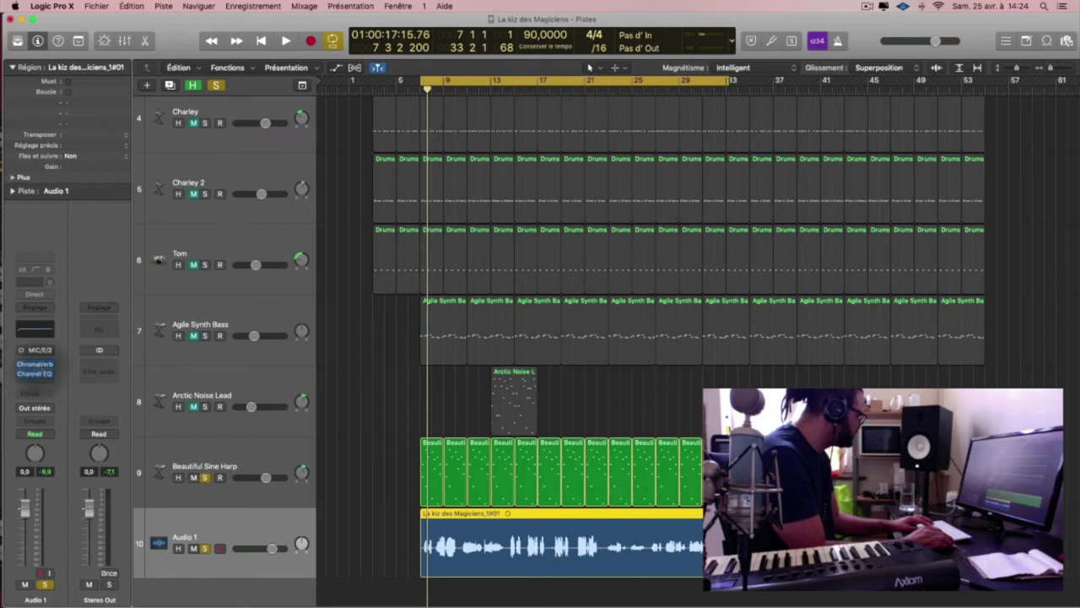
{"action": "key", "text": "space"}
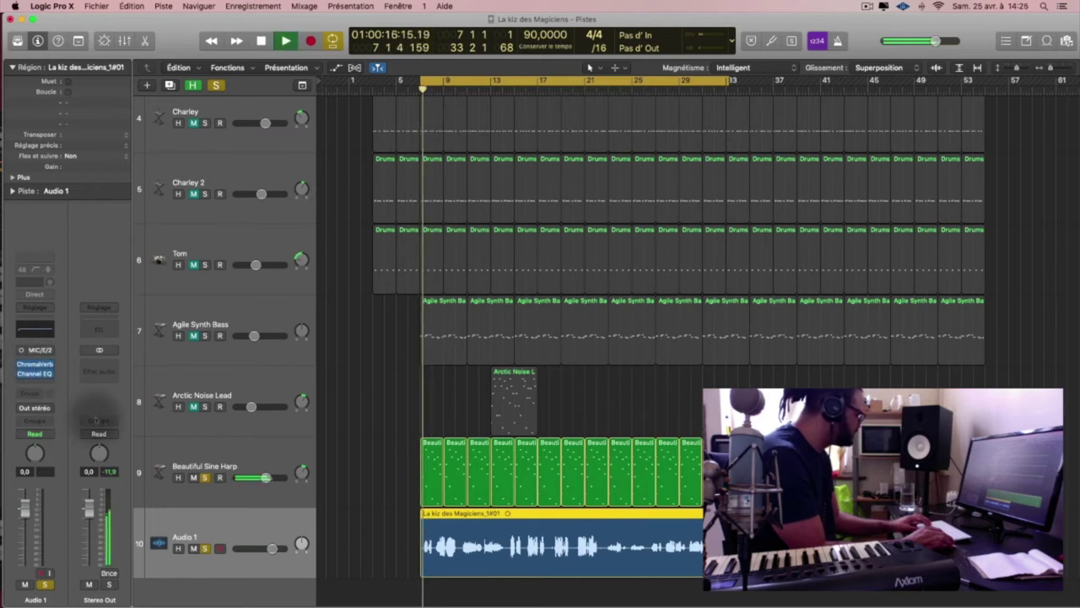
{"action": "key", "text": "v"}
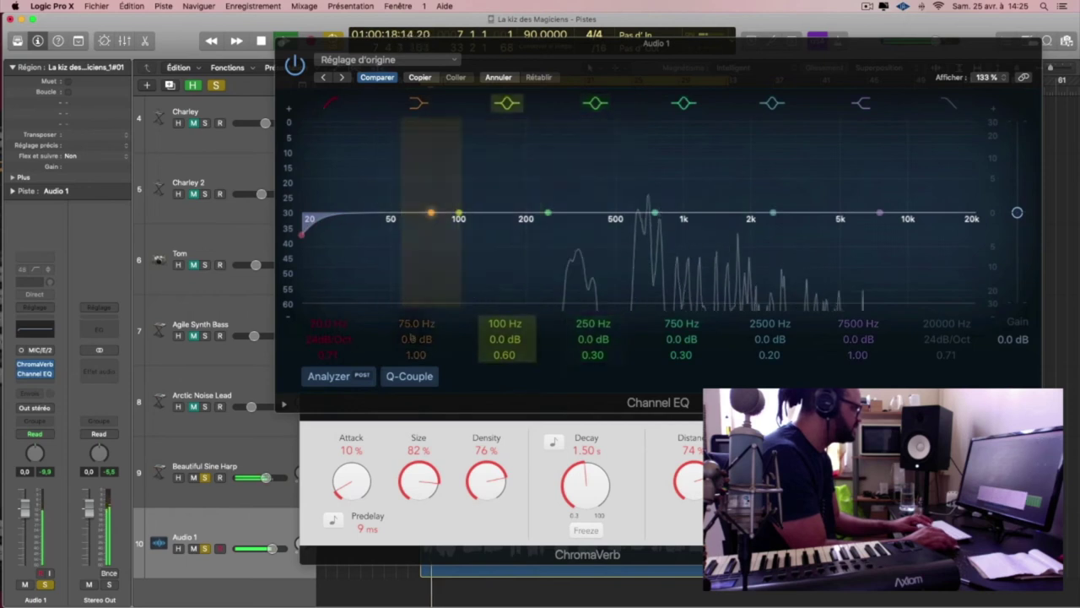
{"action": "left_click", "coordinate": [451, 452]}
{"action": "left_click", "coordinate": [309, 125]}
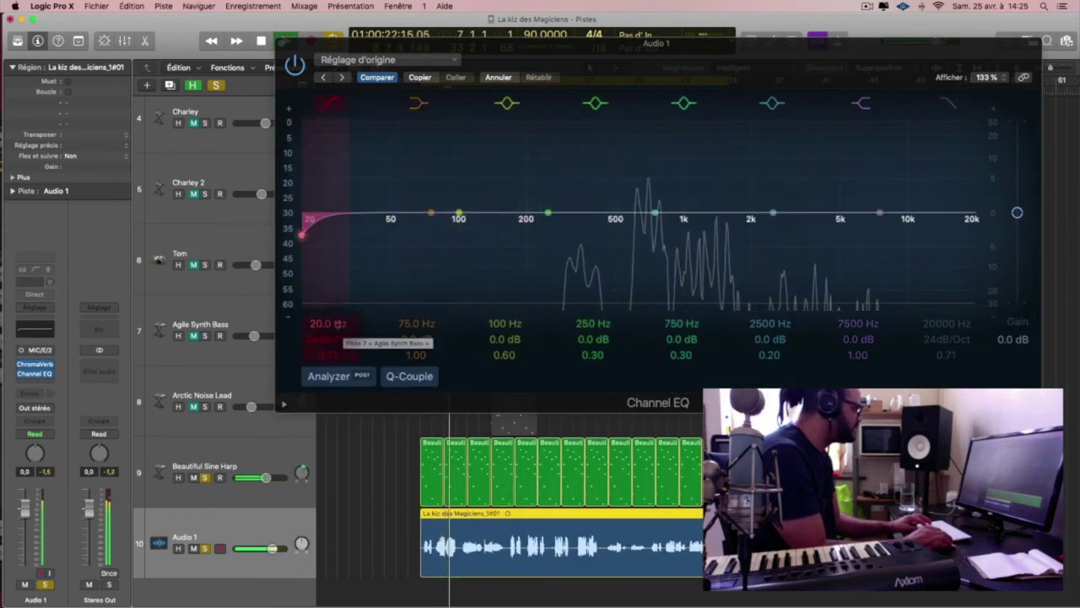
Set the Channel EQ's low cut to about 290 Hz and enable the high cut at about 950 Hz
{"action": "left_click_drag", "start_coordinate": [312, 222], "coordinate": [563, 235]}
{"action": "double_click", "coordinate": [563, 235]}
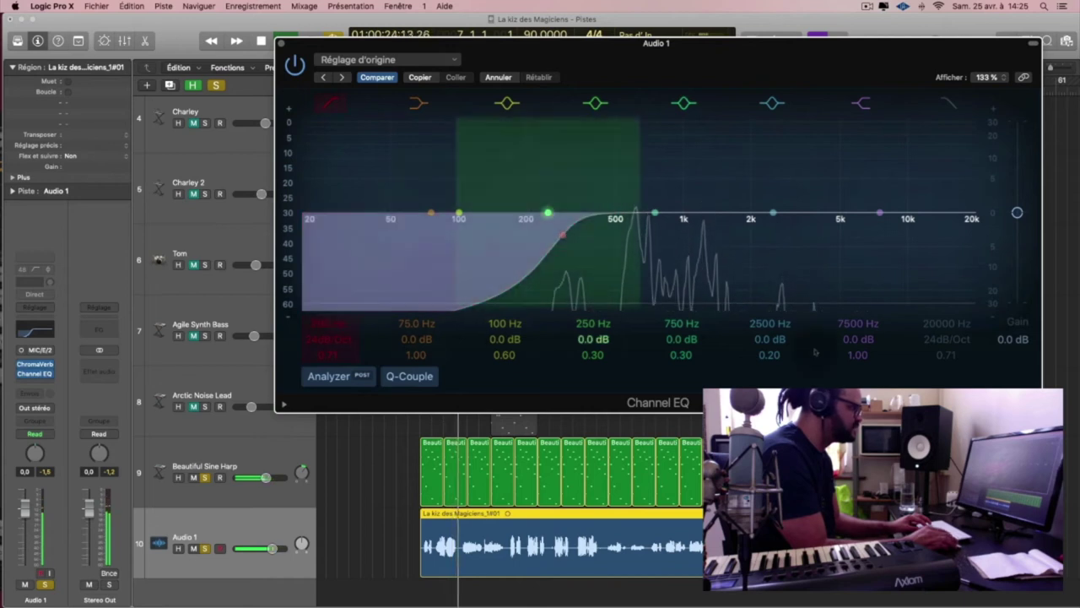
{"action": "left_click", "coordinate": [947, 102]}
{"action": "left_click_drag", "start_coordinate": [971, 232], "coordinate": [711, 237]}
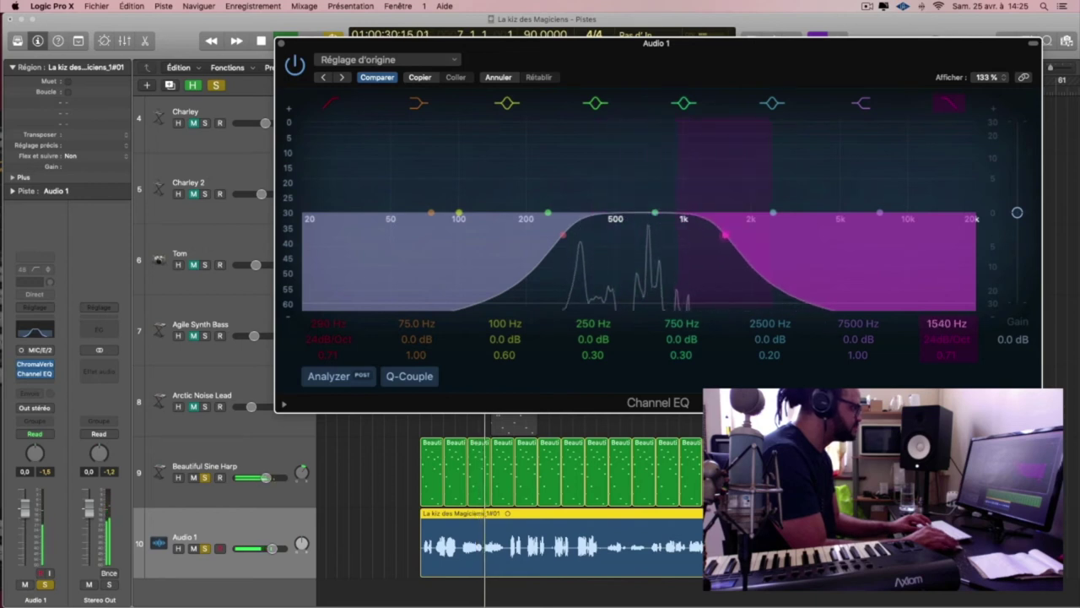
Insert a Stereo Delay after the Channel EQ on the Audio 1 track and play the vocal through it
{"action": "left_click", "coordinate": [47, 384]}
{"action": "mouse_move", "coordinate": [63, 477]}
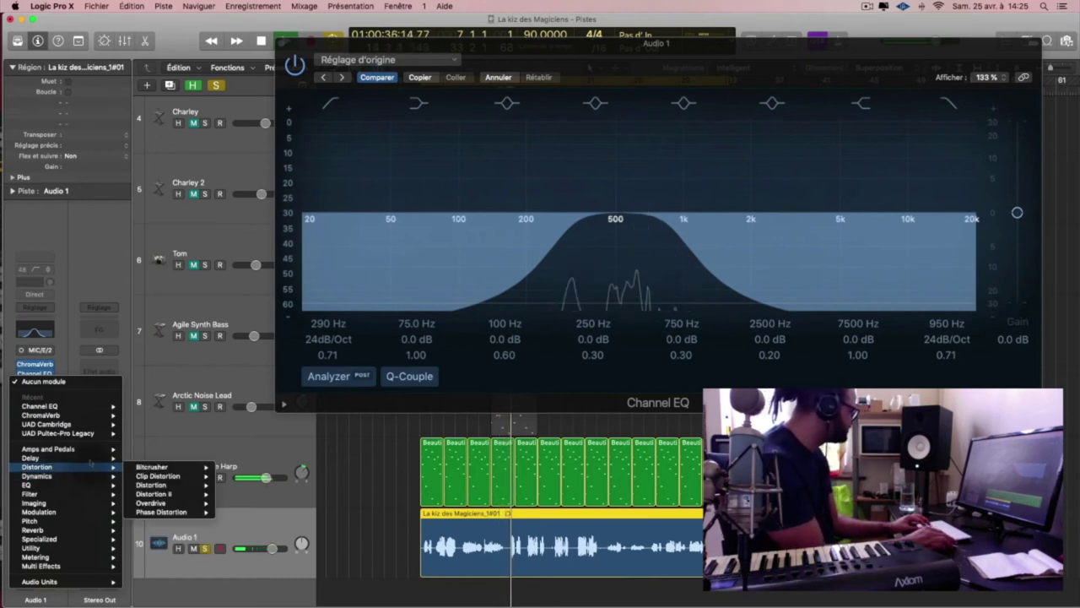
{"action": "mouse_move", "coordinate": [34, 458]}
{"action": "left_click", "coordinate": [165, 483]}
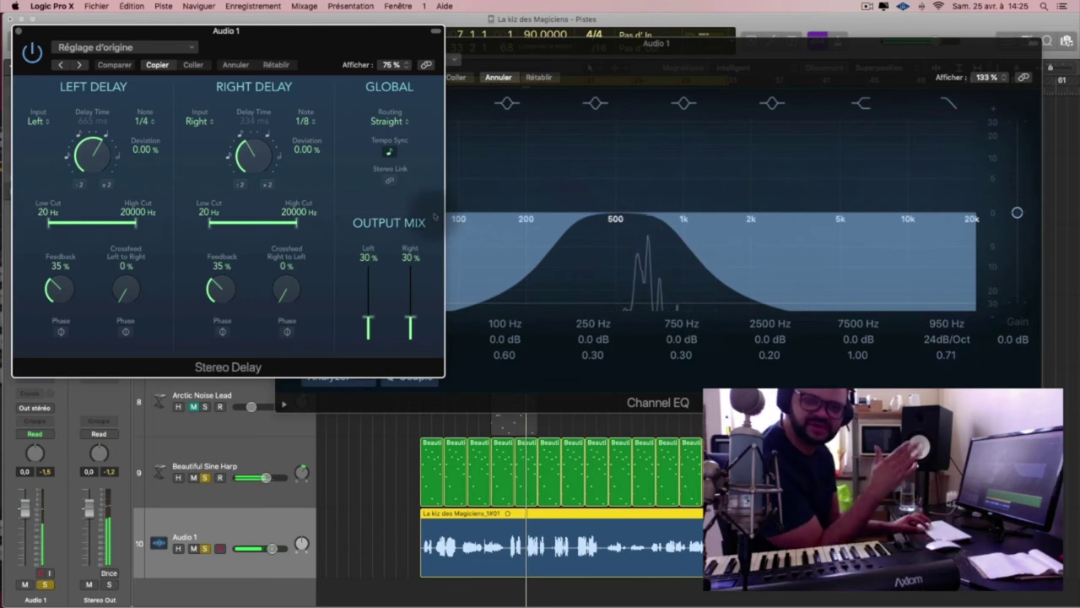
{"action": "key", "text": "space"}
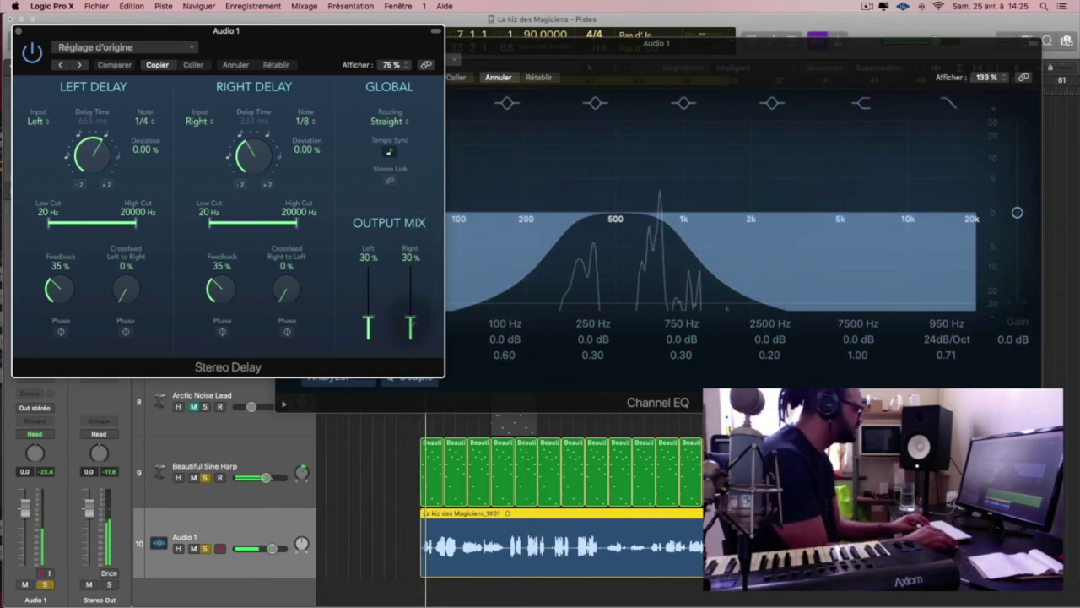
Lower the Stereo Delay's output mix to 20% on the left channel and 21% on the right channel
{"action": "left_click_drag", "start_coordinate": [411, 325], "coordinate": [368, 330]}
{"action": "left_click", "coordinate": [410, 327]}
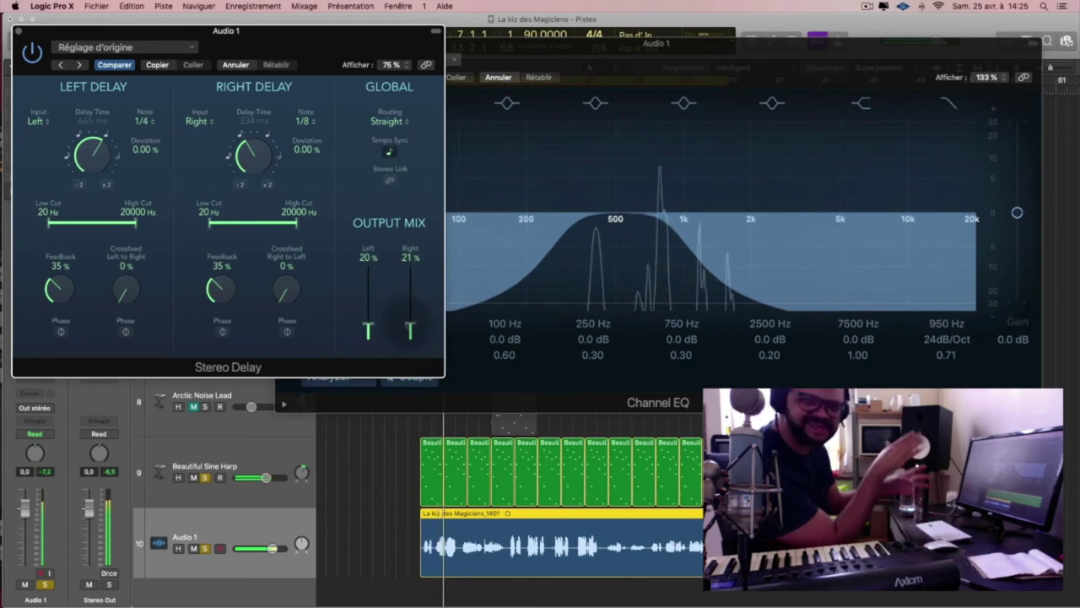
Set the Channel EQ's high shelf to about -3.5 dB at 7300 Hz and raise the high cut to about 6600 Hz
{"action": "left_click", "coordinate": [879, 213]}
{"action": "left_click_drag", "start_coordinate": [849, 238], "coordinate": [847, 254]}
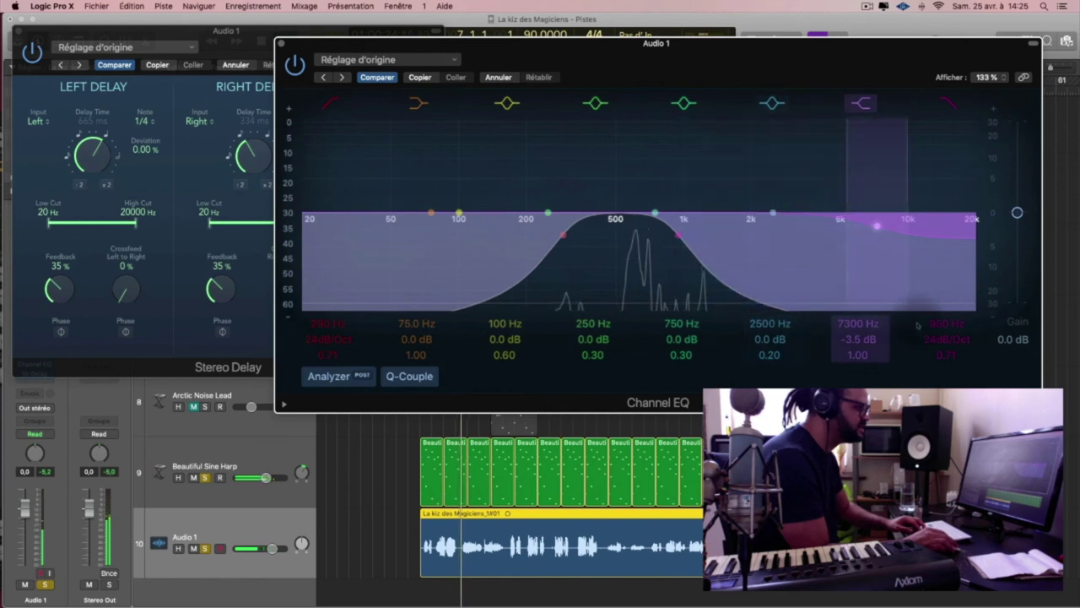
{"action": "left_click_drag", "start_coordinate": [704, 235], "coordinate": [861, 234]}
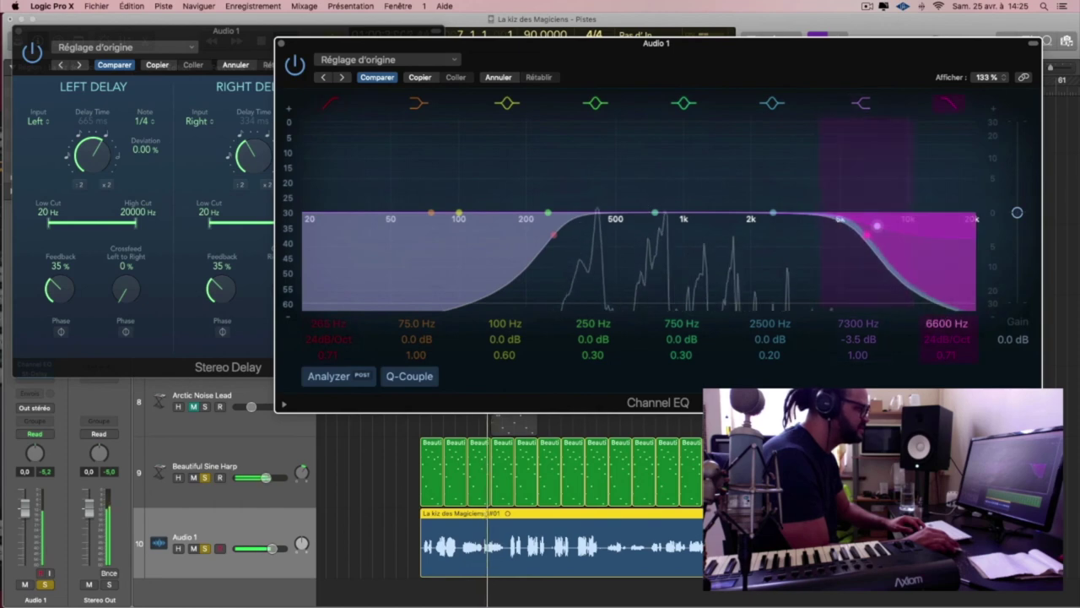
Adjust the Audio 2 track's volume to about +2.1 dB during playback and save the project
{"action": "left_click", "coordinate": [253, 512]}
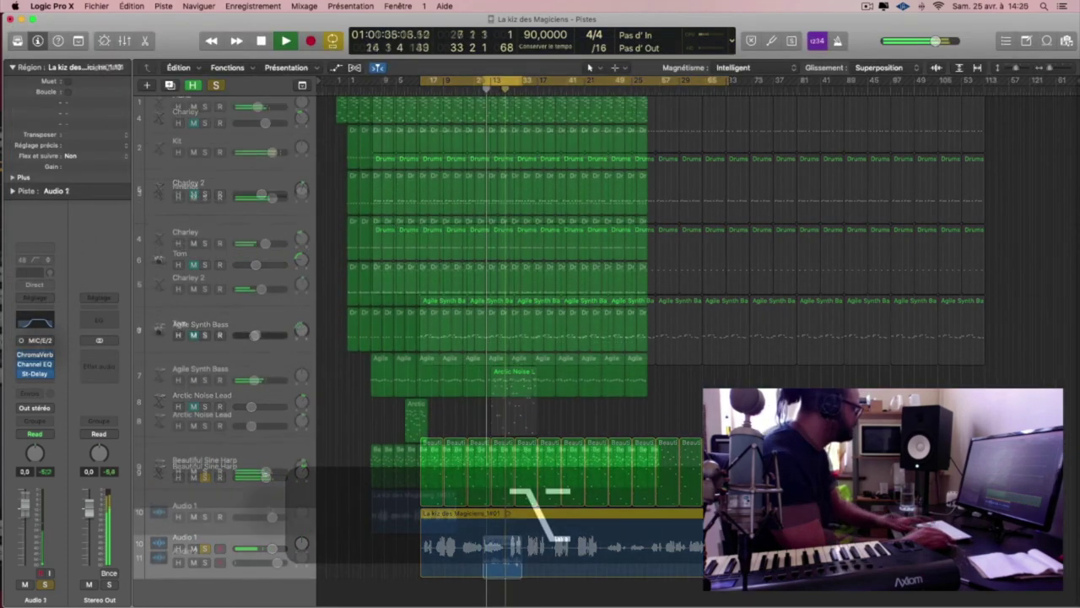
{"action": "left_click", "coordinate": [277, 565]}
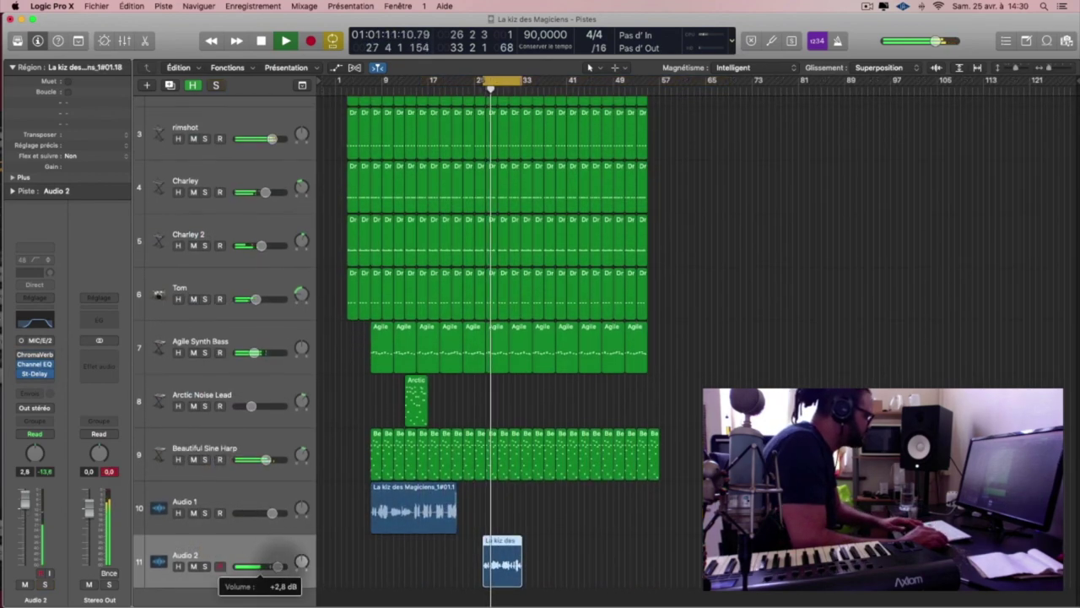
{"action": "left_click_drag", "start_coordinate": [278, 565], "coordinate": [281, 565]}
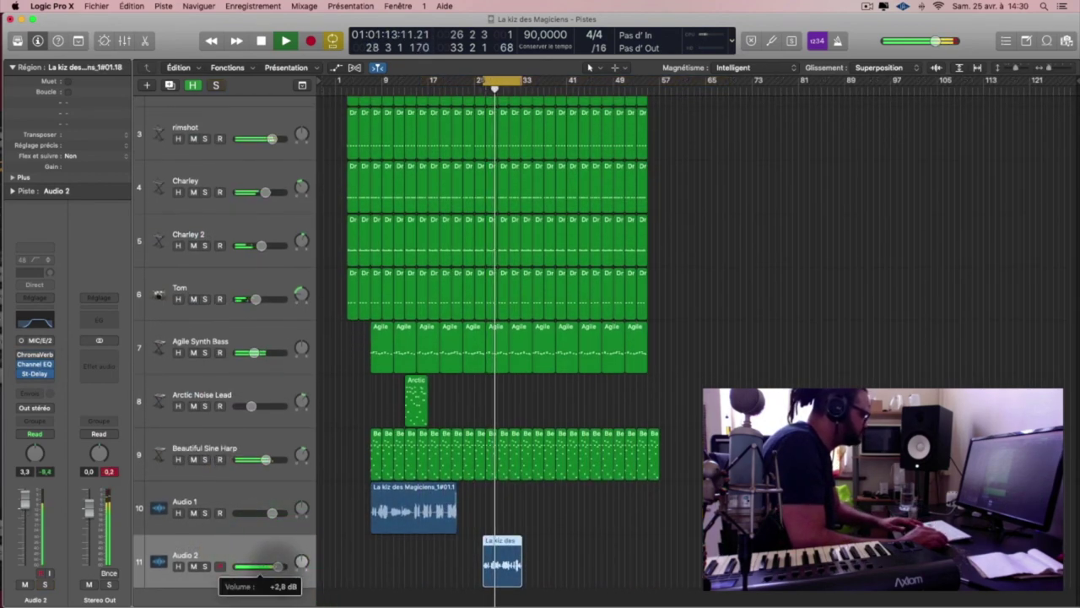
{"action": "key", "text": "super+s"}
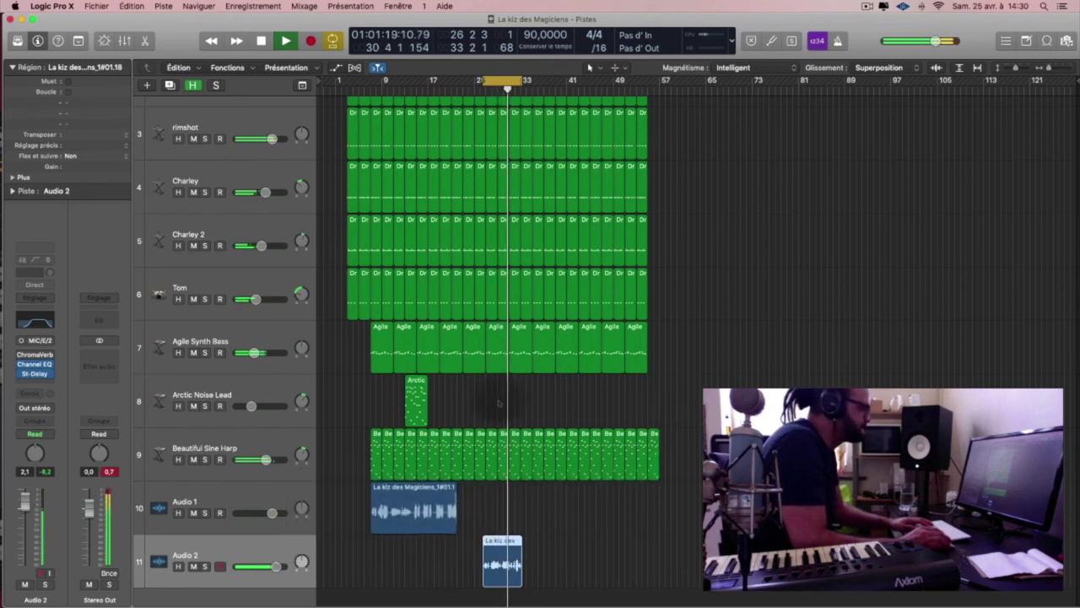
{"action": "scroll", "coordinate": [573, 408], "scroll_direction": "up", "scroll_amount": 3}
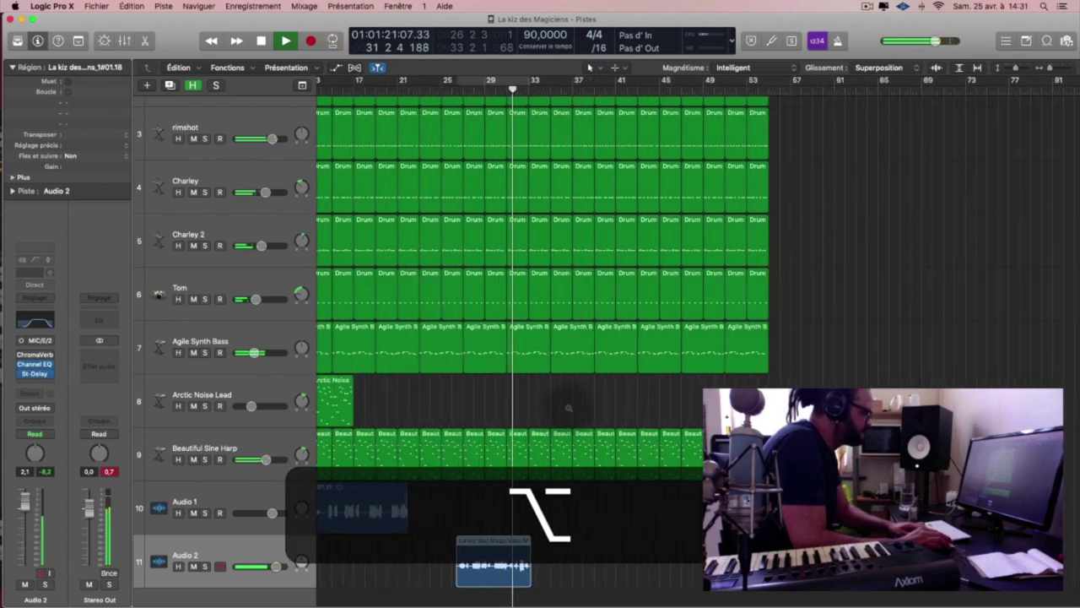
{"action": "scroll", "coordinate": [599, 399], "scroll_direction": "left", "scroll_amount": 2}
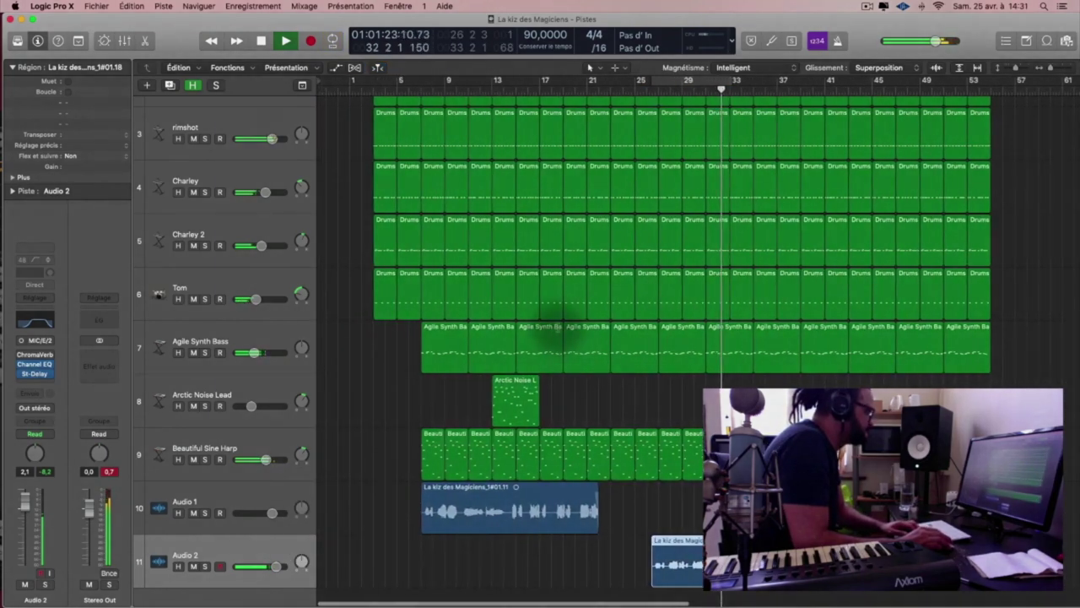